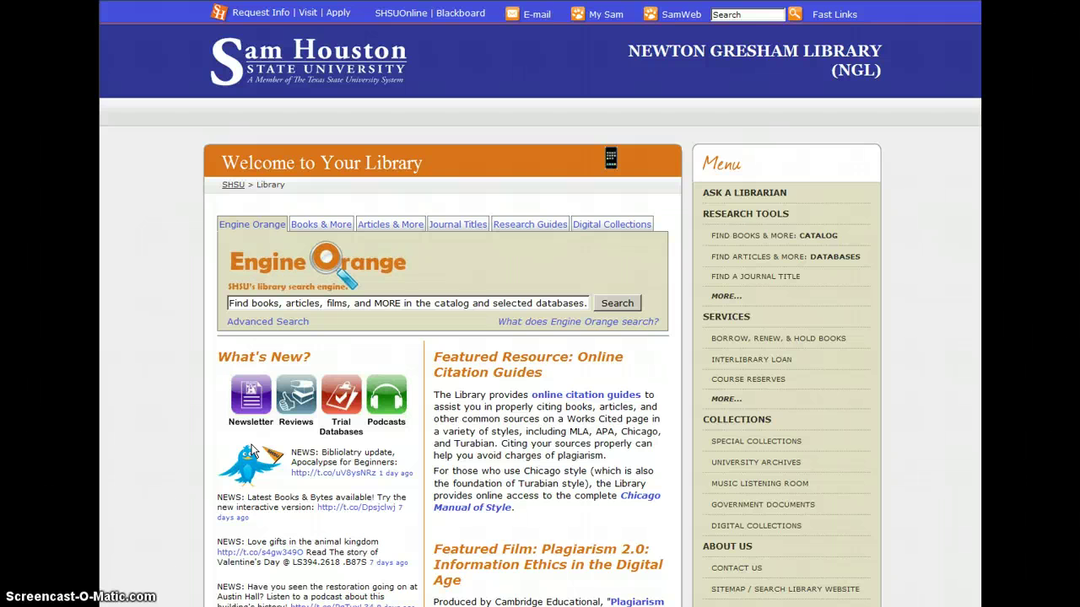
Switch the library search to the SamCat catalog and open its advanced search.
click(312, 226)
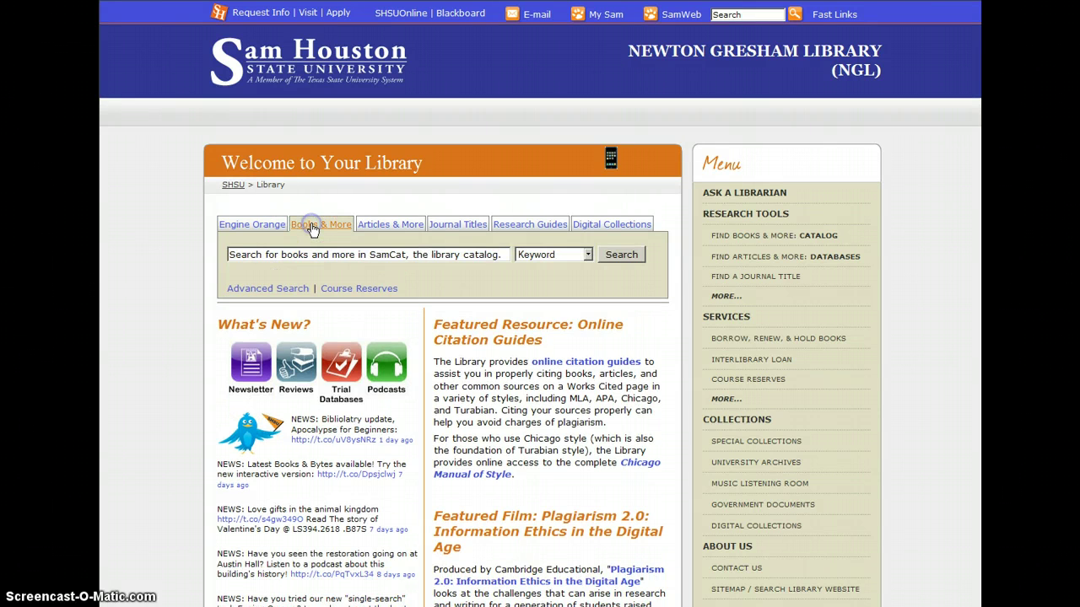
click(266, 295)
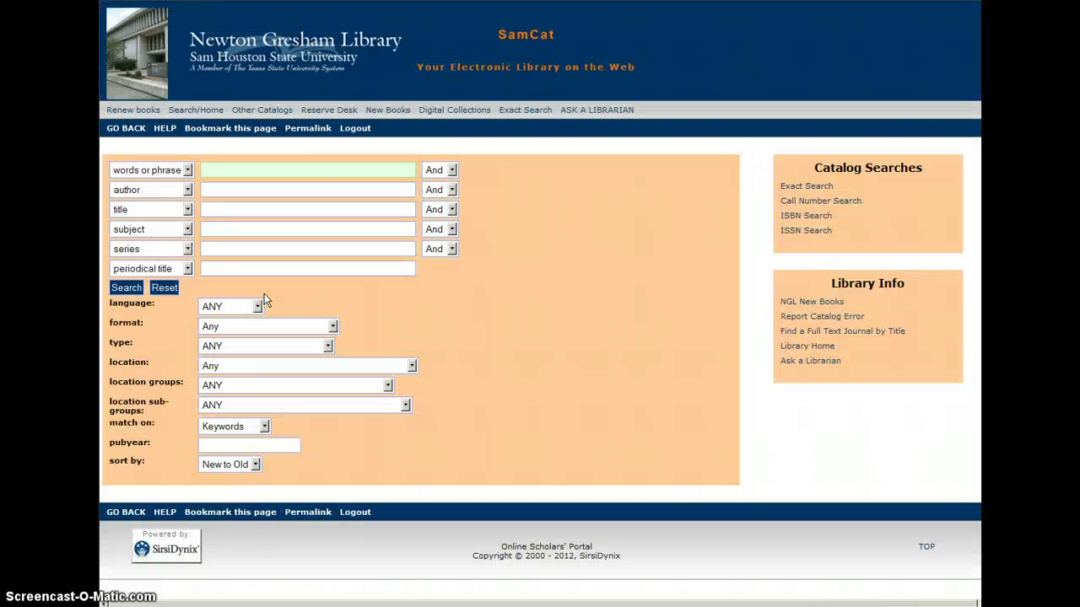
Search SamCat for "civil war" as words or phrase with sources as the subject.
click(284, 169)
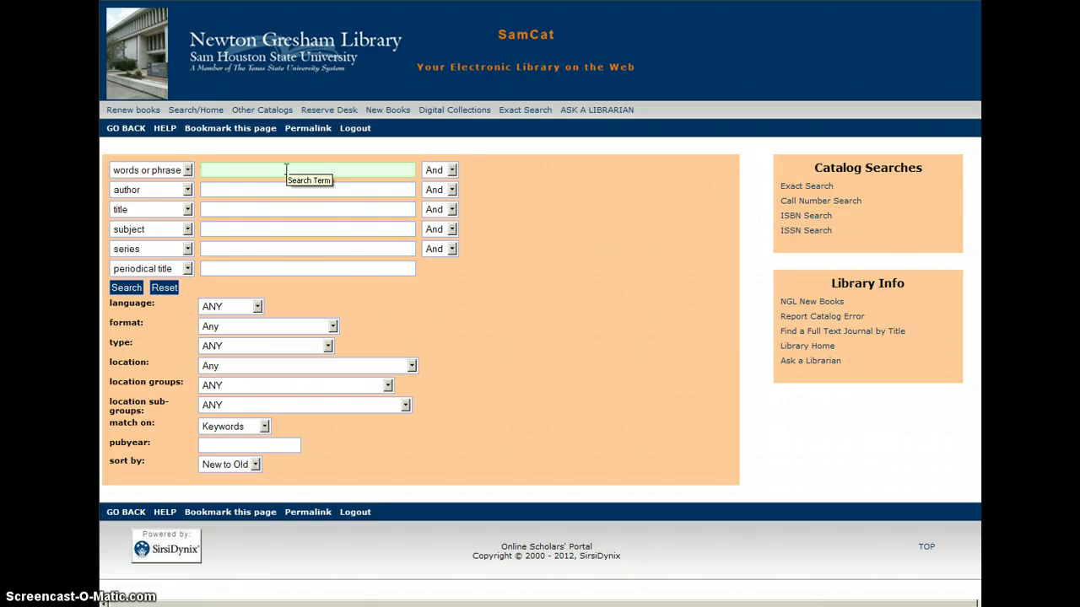
text("civil war")
click(236, 229)
text(sources)
click(140, 281)
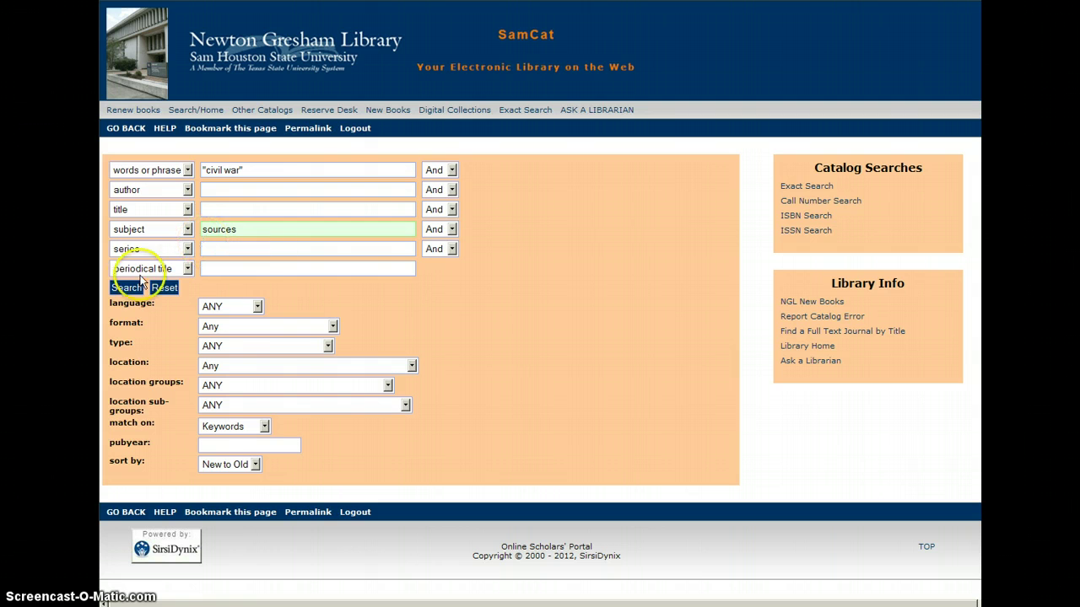
click(449, 287)
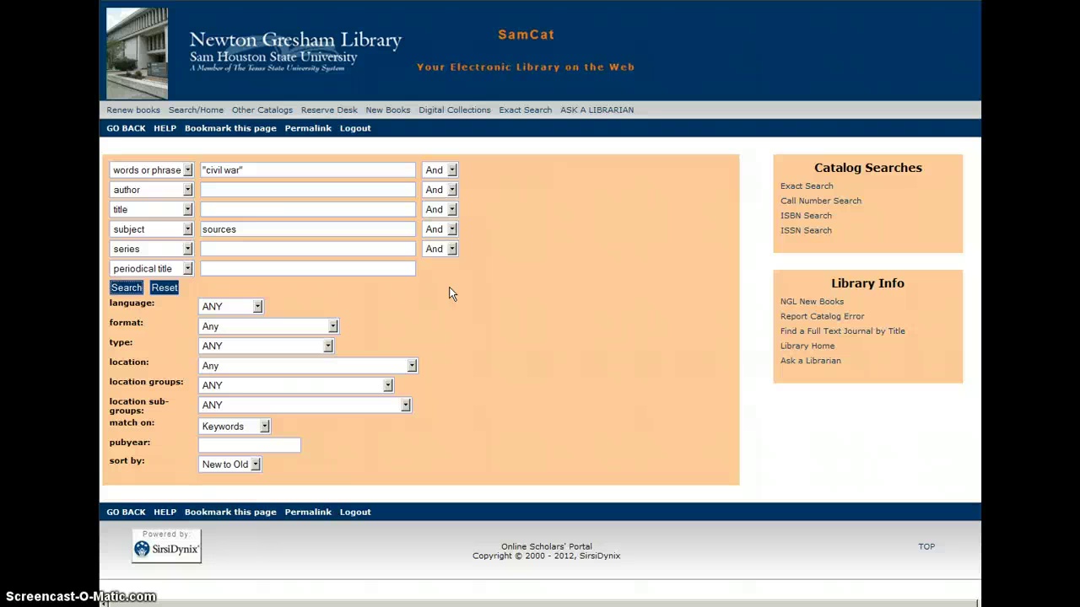
key(Return)
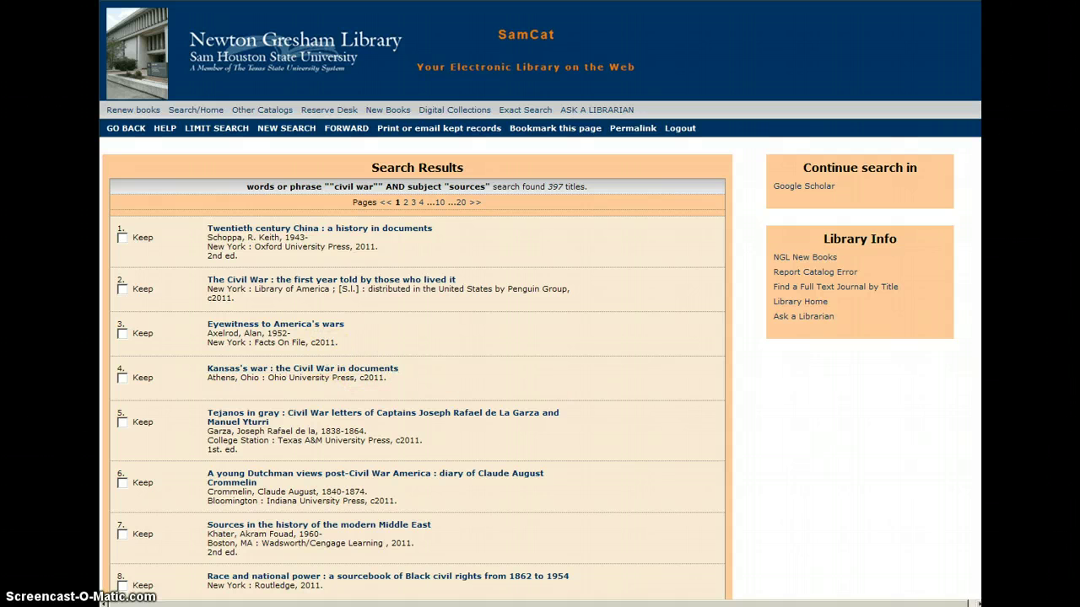
click(127, 132)
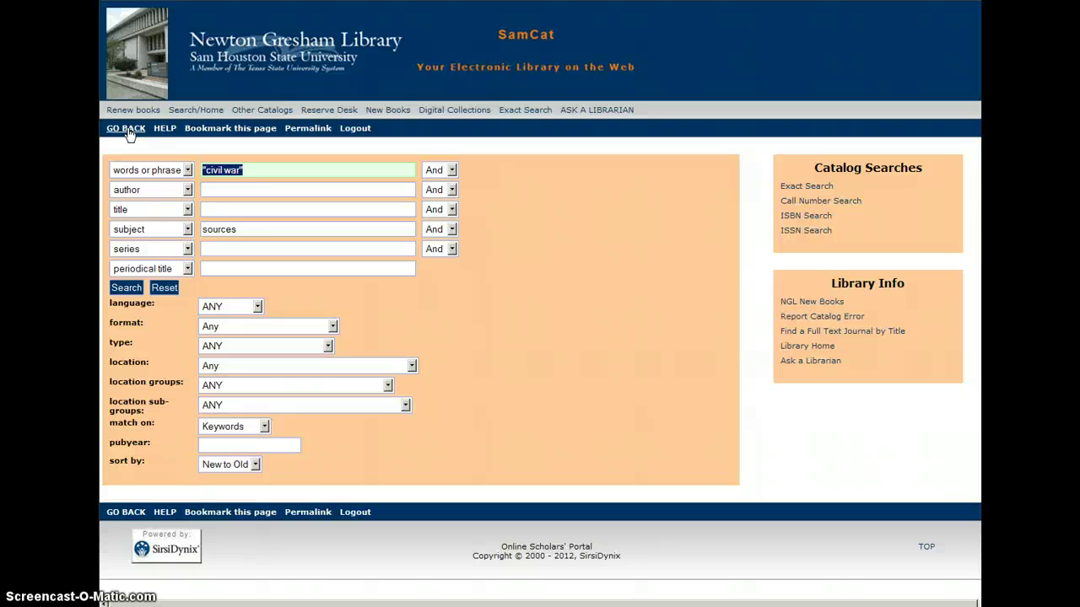
Remove sources from the subject field, keeping "civil war" as the first term.
double_click(254, 223)
key(BackSpace)
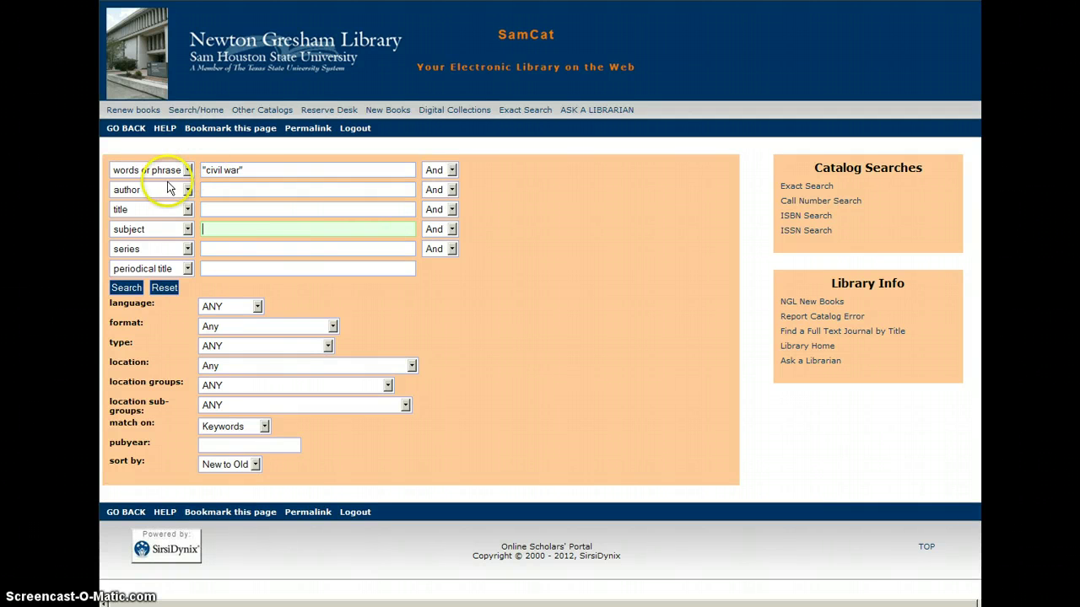
click(264, 173)
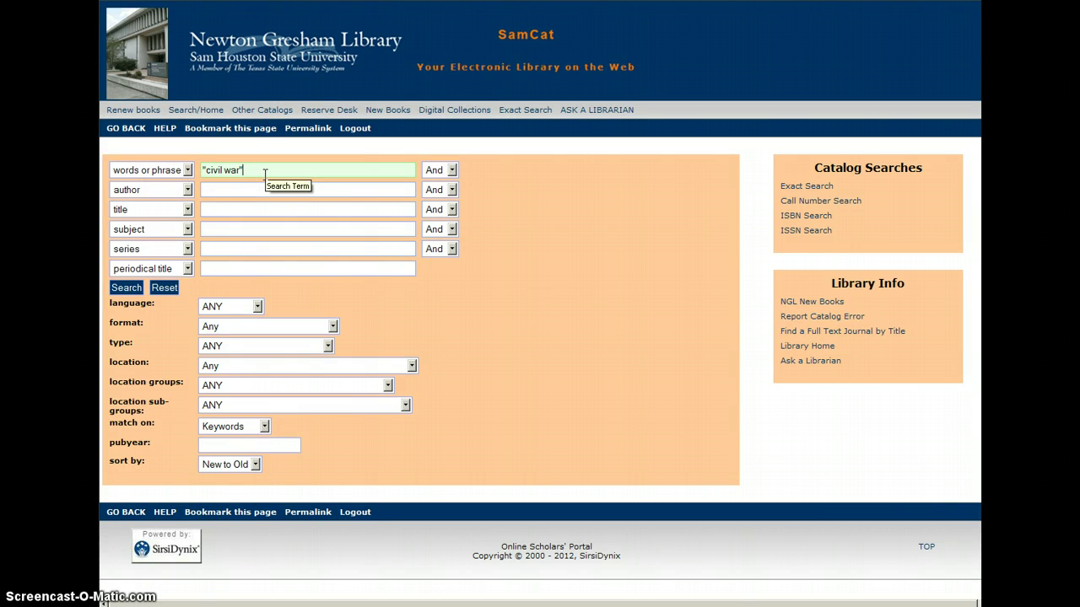
Add a second words-or-phrase term 'documents or documentary' and run the search.
click(187, 192)
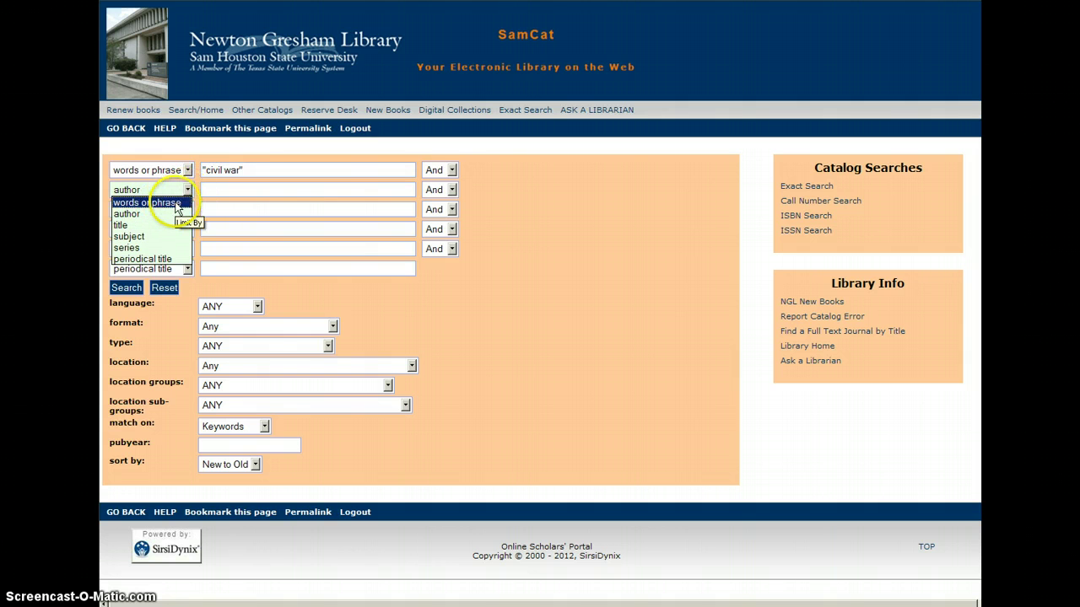
click(182, 203)
click(218, 190)
text(documents or documentary)
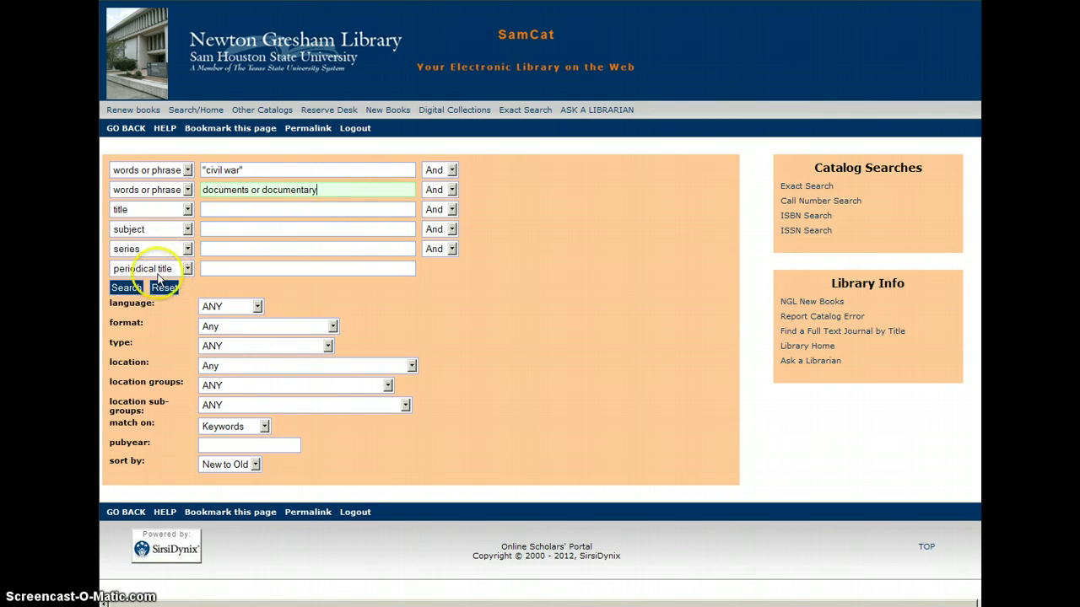
click(127, 287)
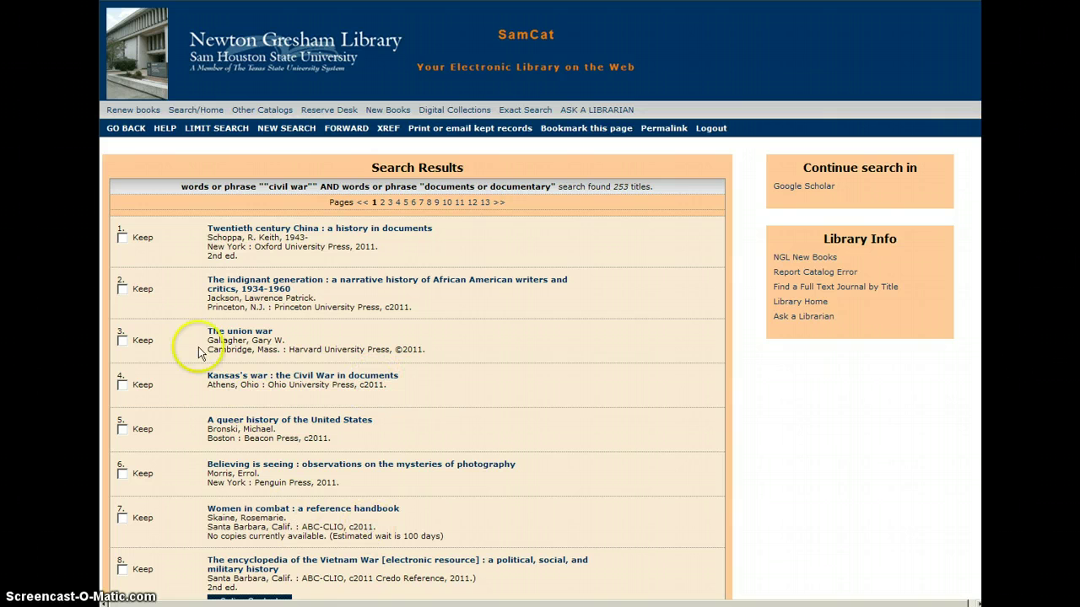
Return from the 253 results to the advanced search form.
click(114, 131)
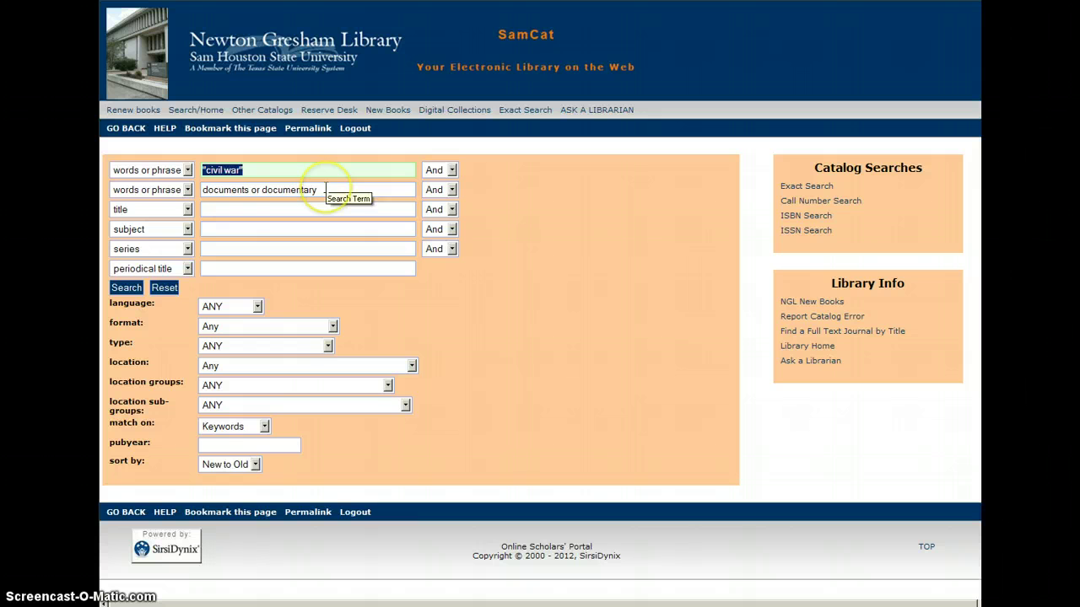
Replace the second term with correspondence or letters or diaries or manuscripts or "personal narratives" and search.
drag(326, 190, 202, 190)
key(BackSpace)
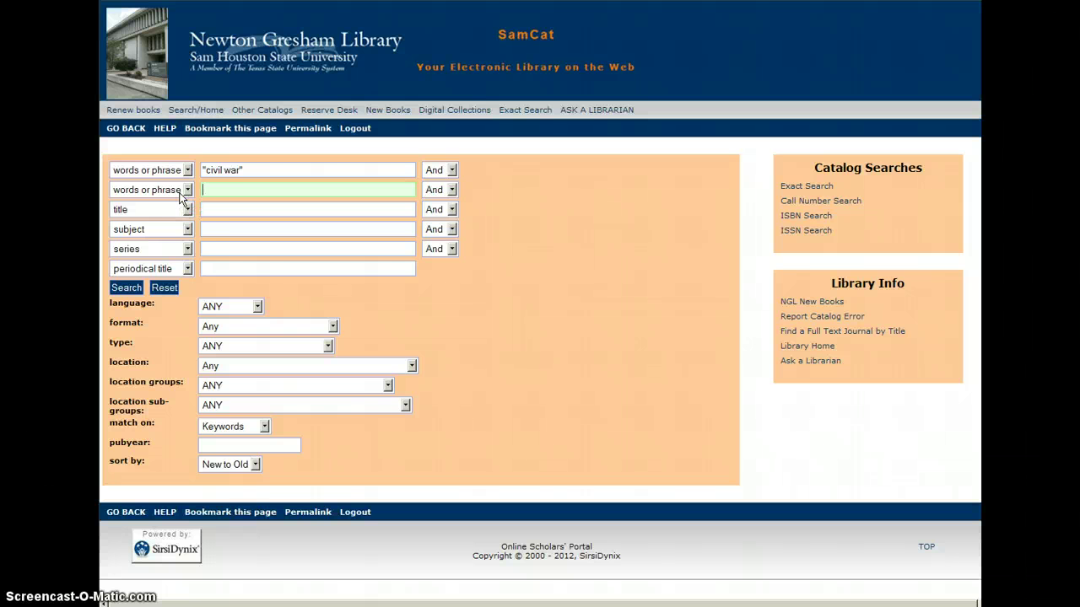
text(correspondence or lette)
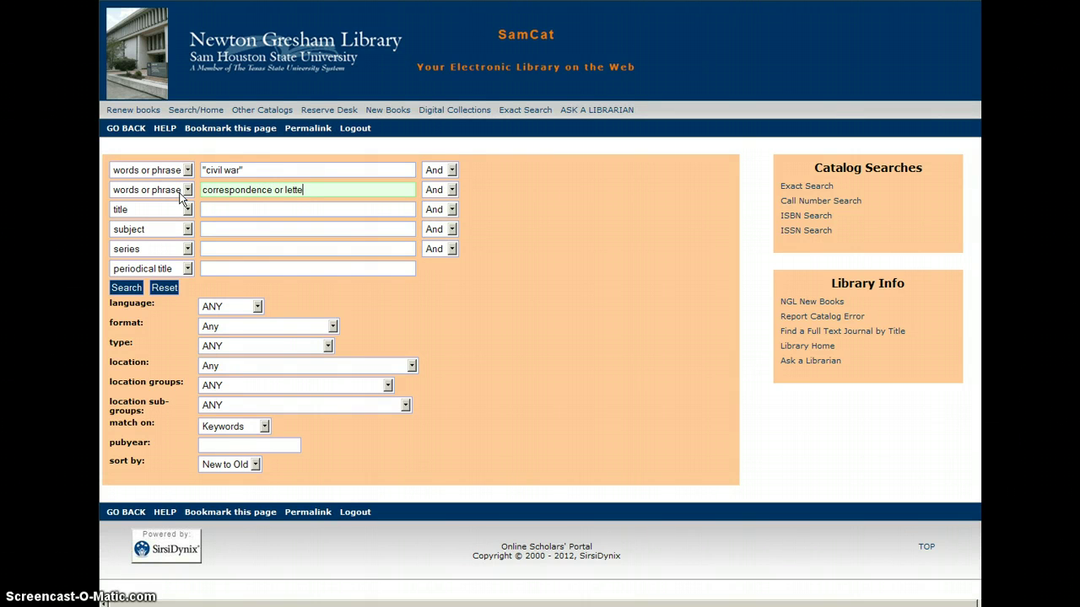
text(rs or diaries or manuscripts)
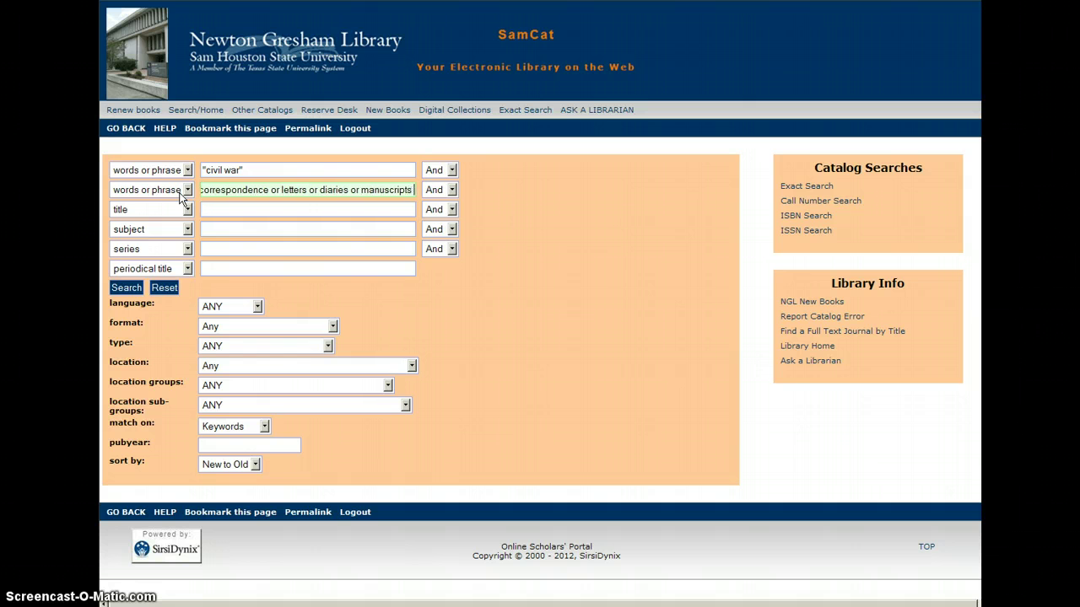
text( or "personal narratives")
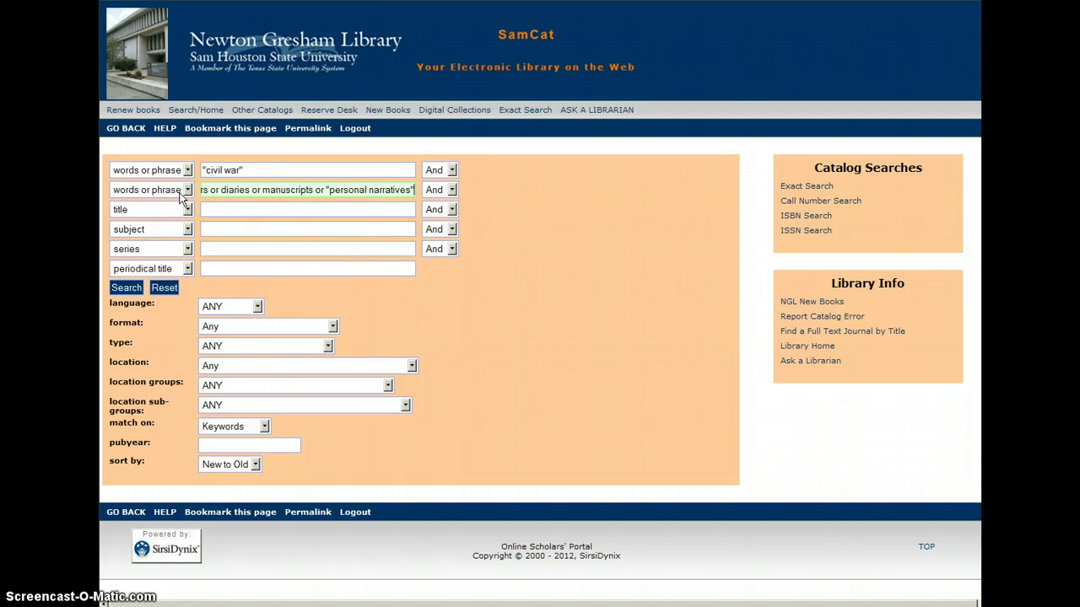
click(126, 288)
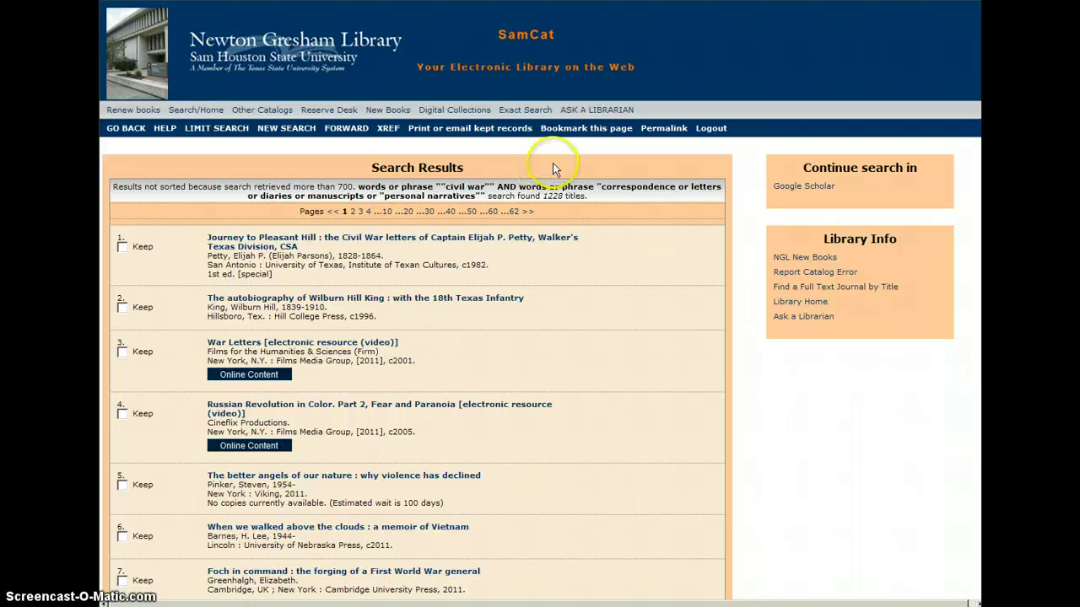
Go from the 1228 civil war results to the Exact Search page.
click(523, 112)
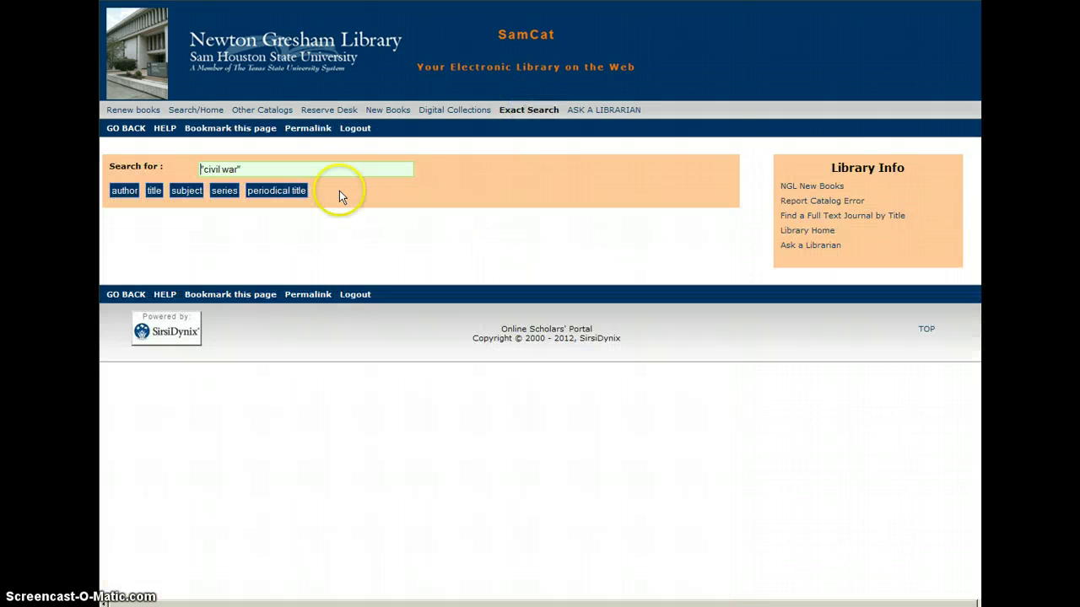
Browse subjects for 'lincoln abraham' and page forward twice to Childhood and youth--Fiction.
click(168, 166)
key(BackSpace)
text(lincoln abraham)
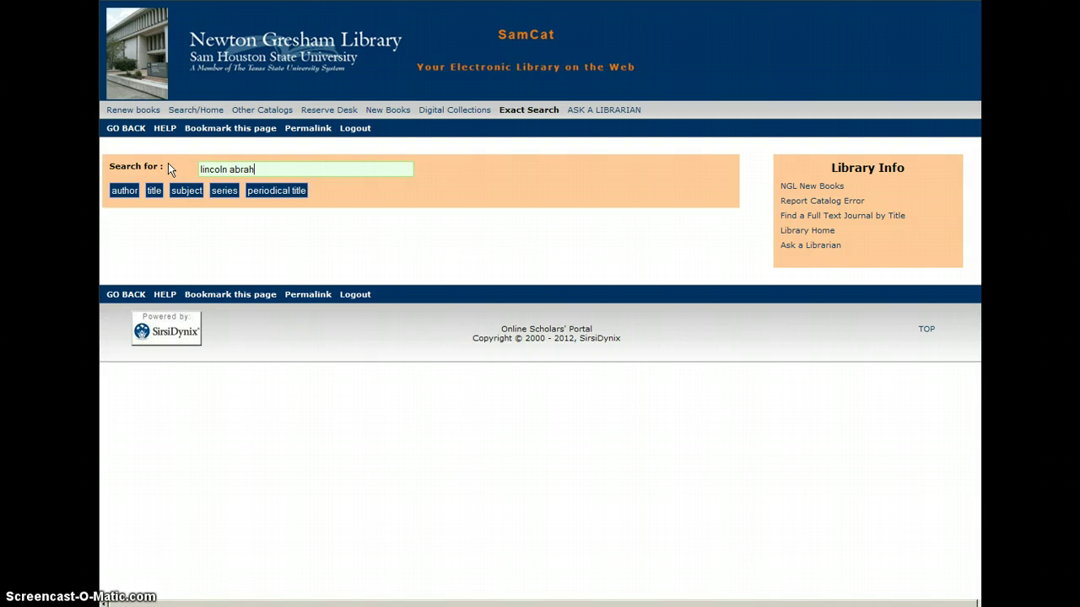
click(186, 193)
click(314, 242)
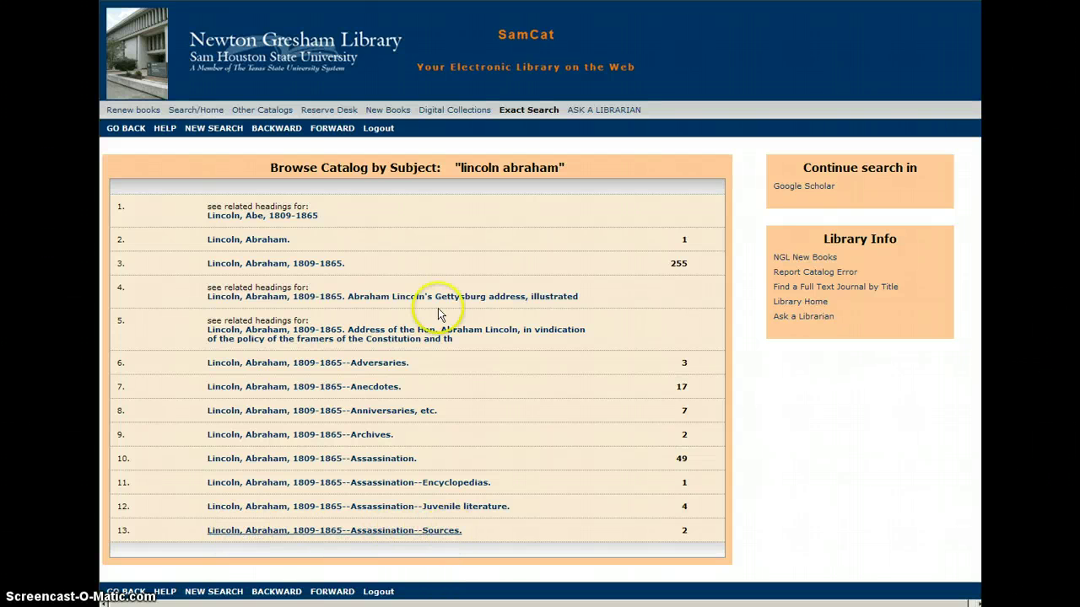
click(325, 135)
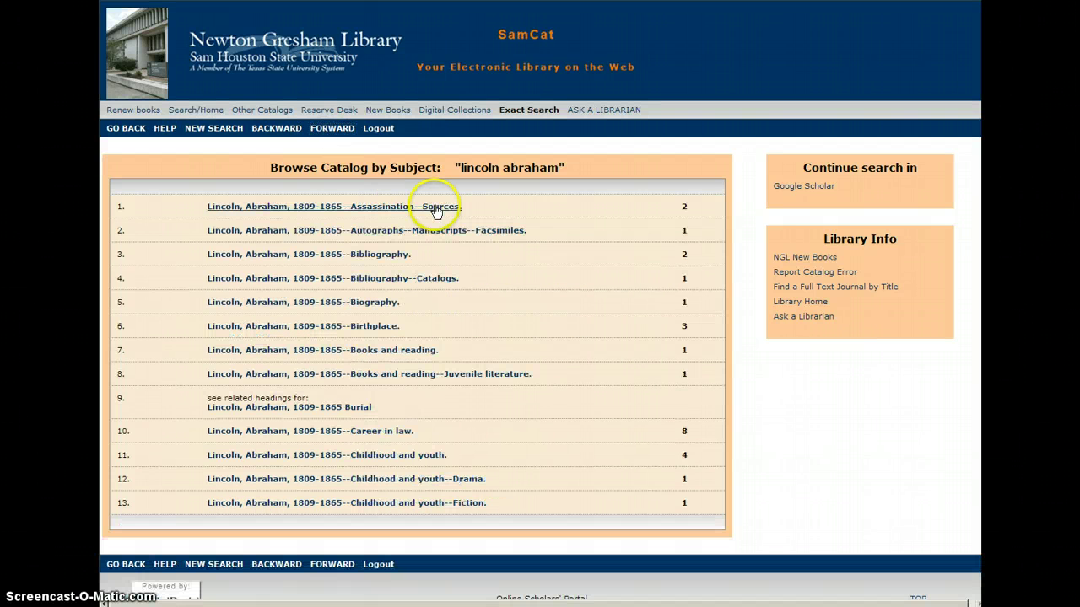
click(329, 133)
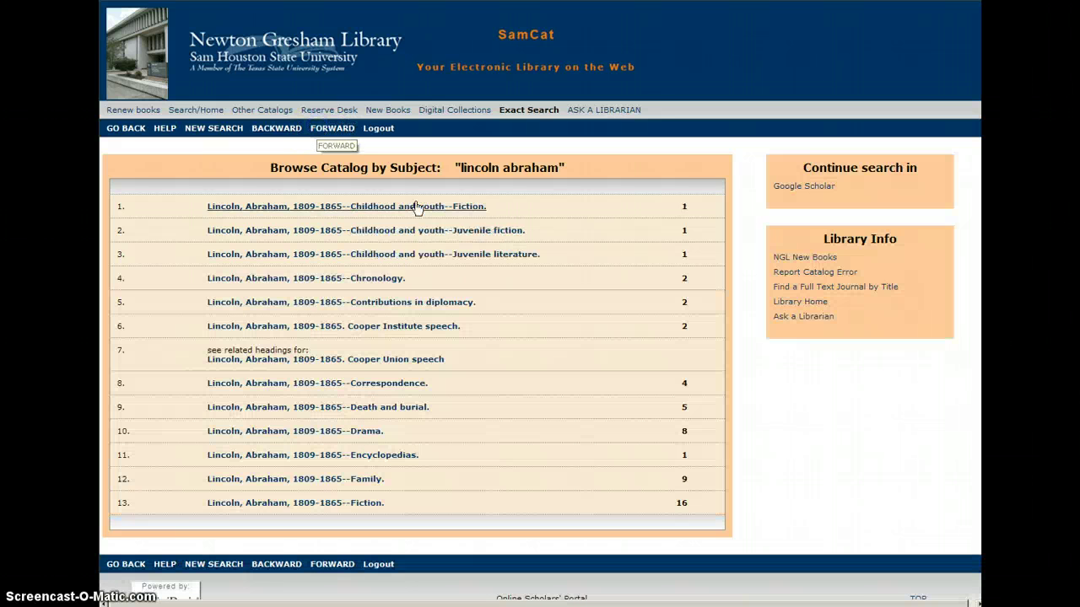